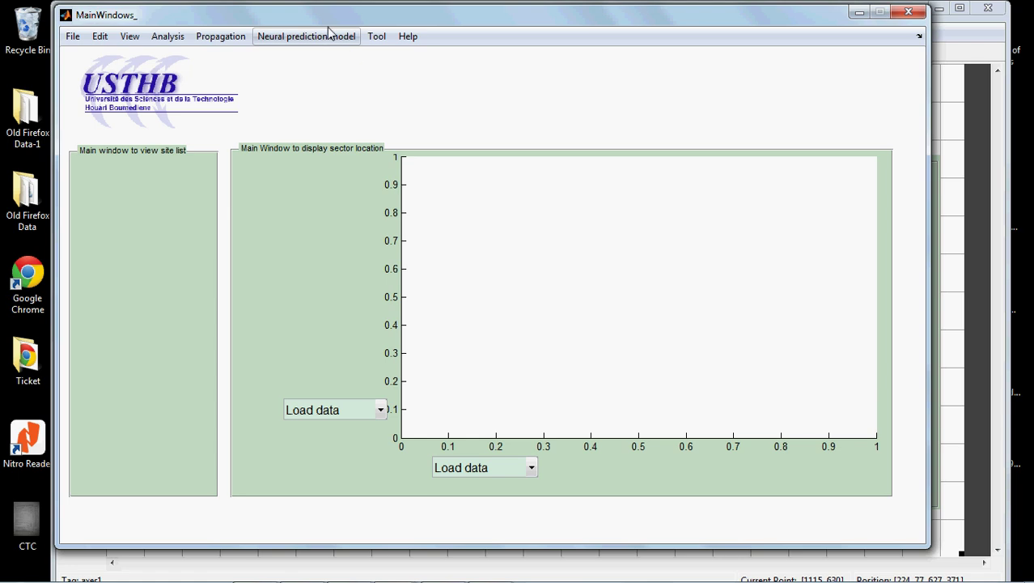
In the running MainWindows figure, open the File menu and tour the Propagation Model Optimization submenu
click(70, 39)
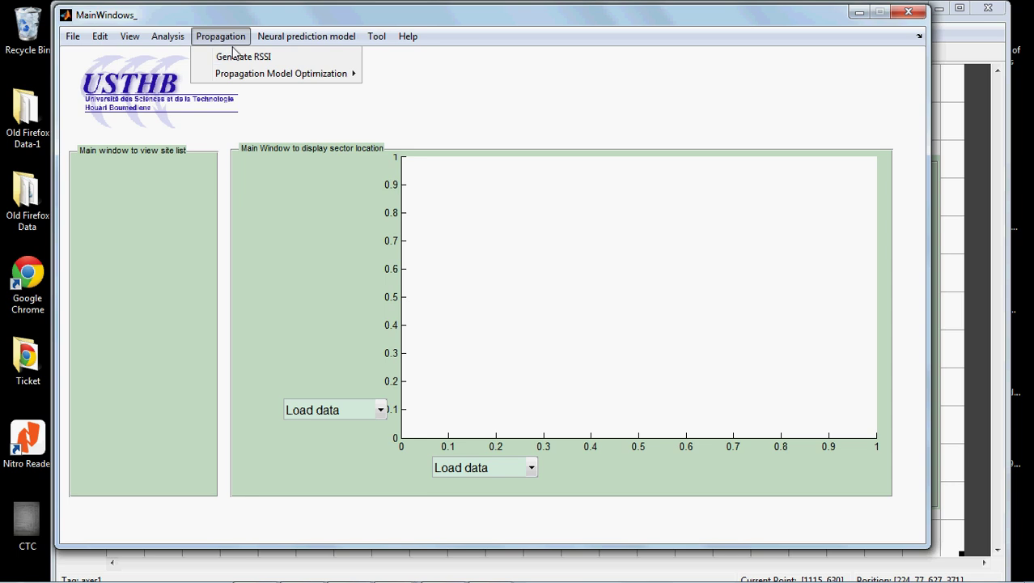
mouse_move(281, 74)
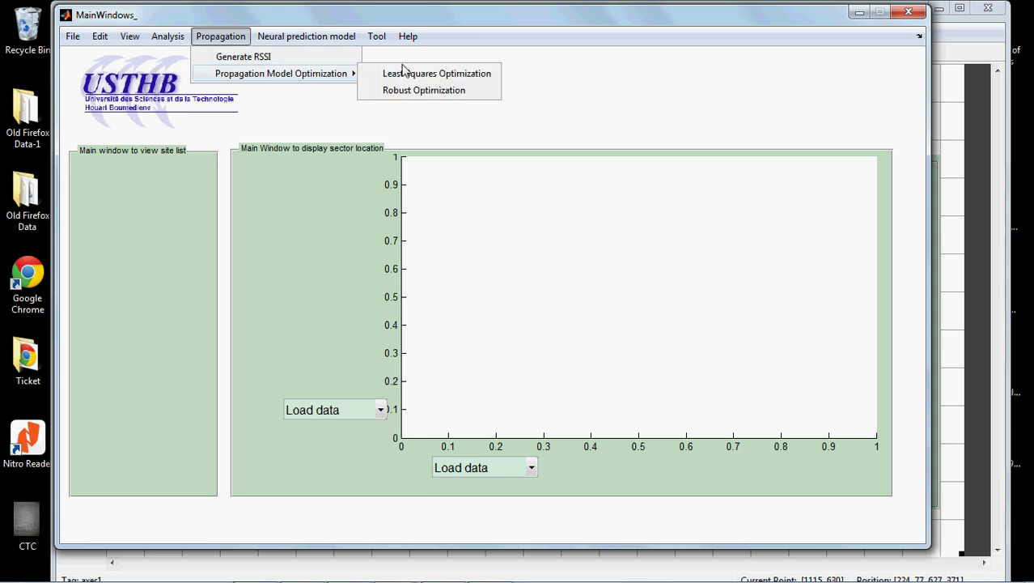
click(406, 79)
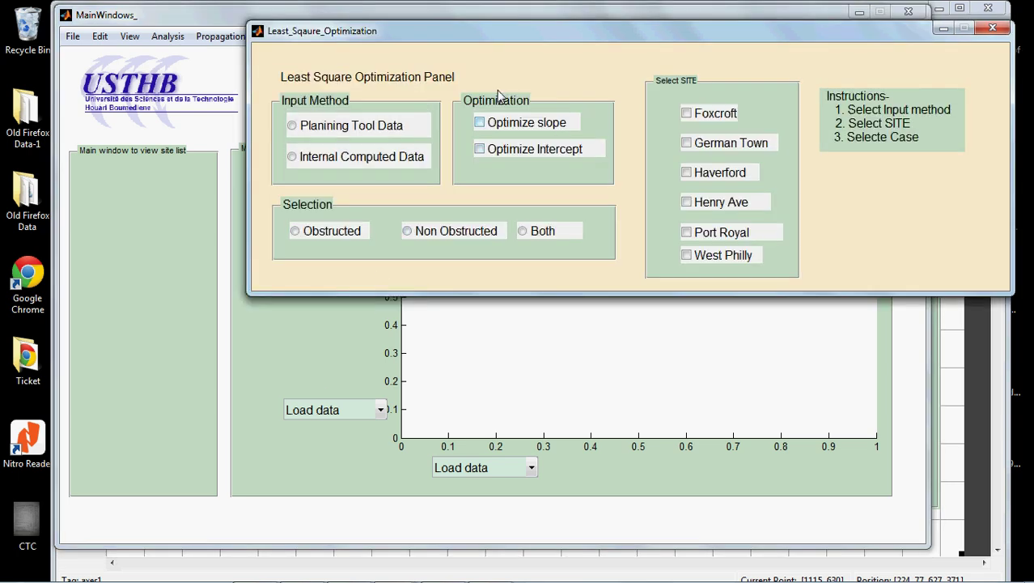
mouse_move(457, 47)
mouse_down()
mouse_move(400, 58)
mouse_move(366, 86)
mouse_up()
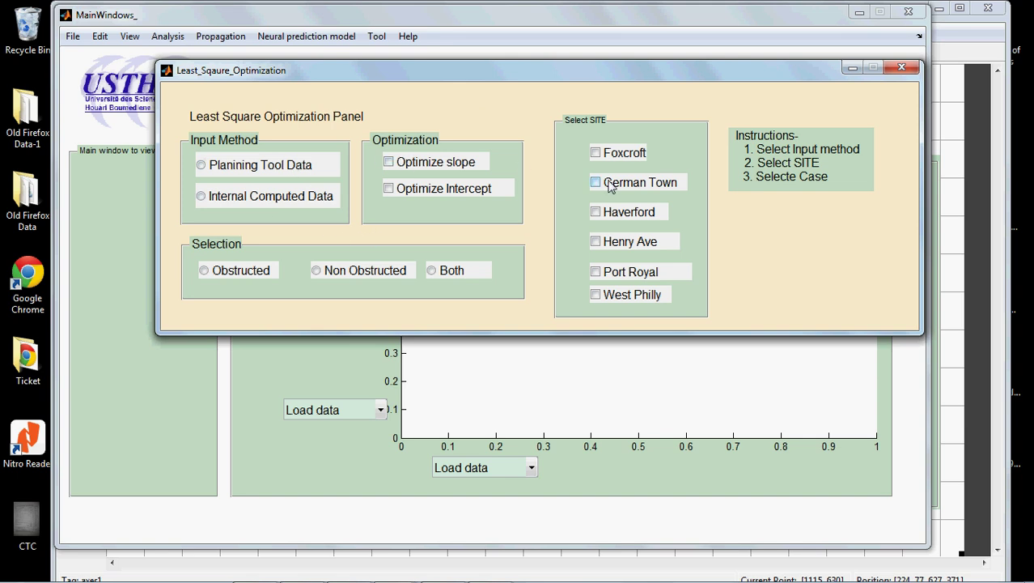
click(902, 68)
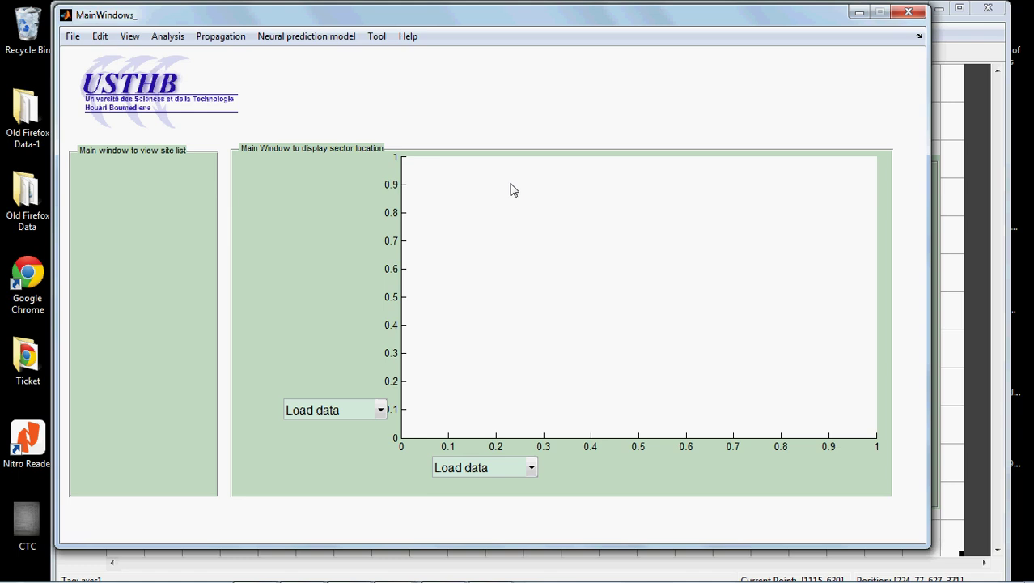
click(72, 36)
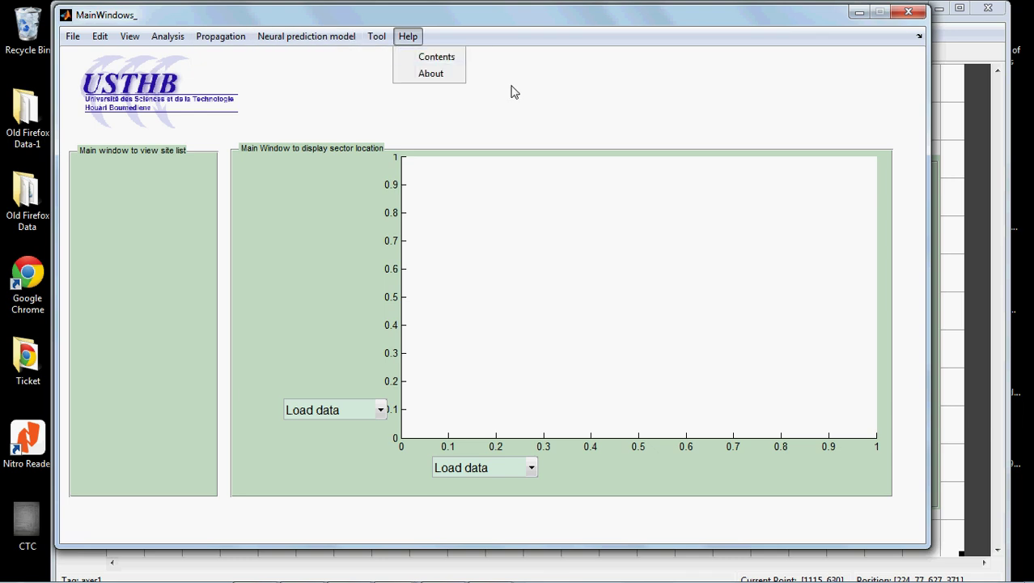
Minimize the figure and create a Blank GUI from the guide command's Create New GUI page
click(862, 15)
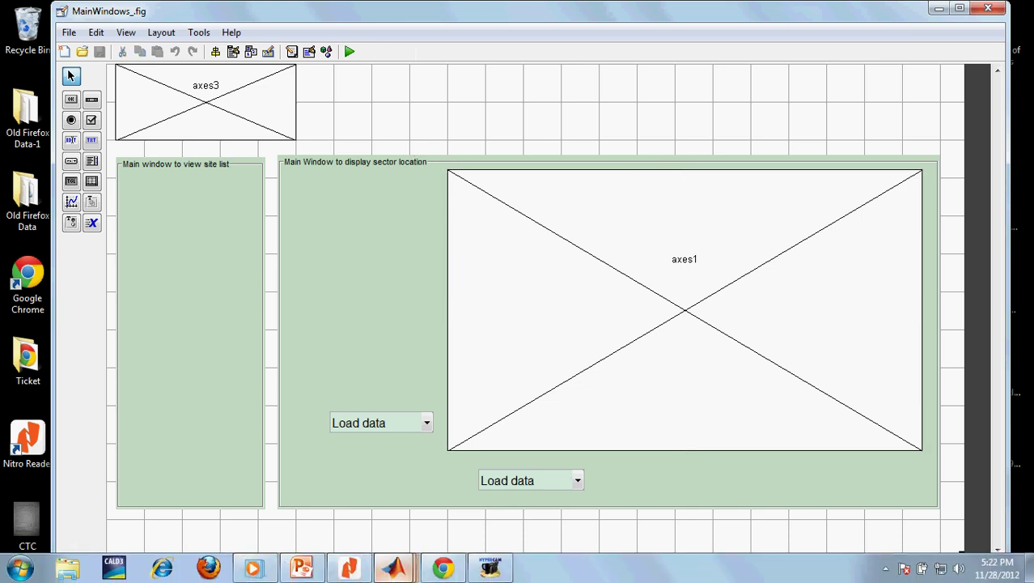
mouse_move(395, 567)
click(242, 486)
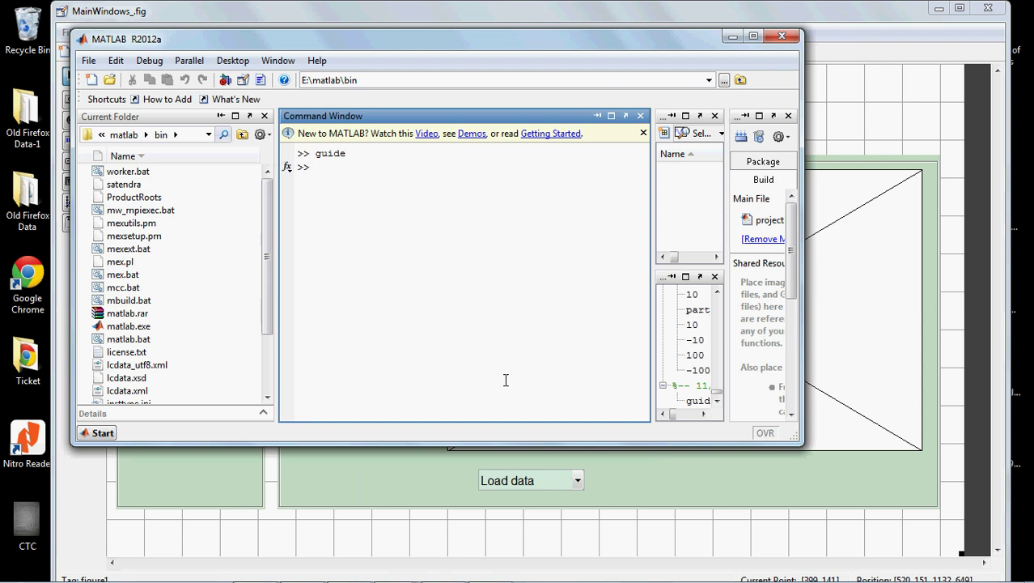
text(guide)
key(Return)
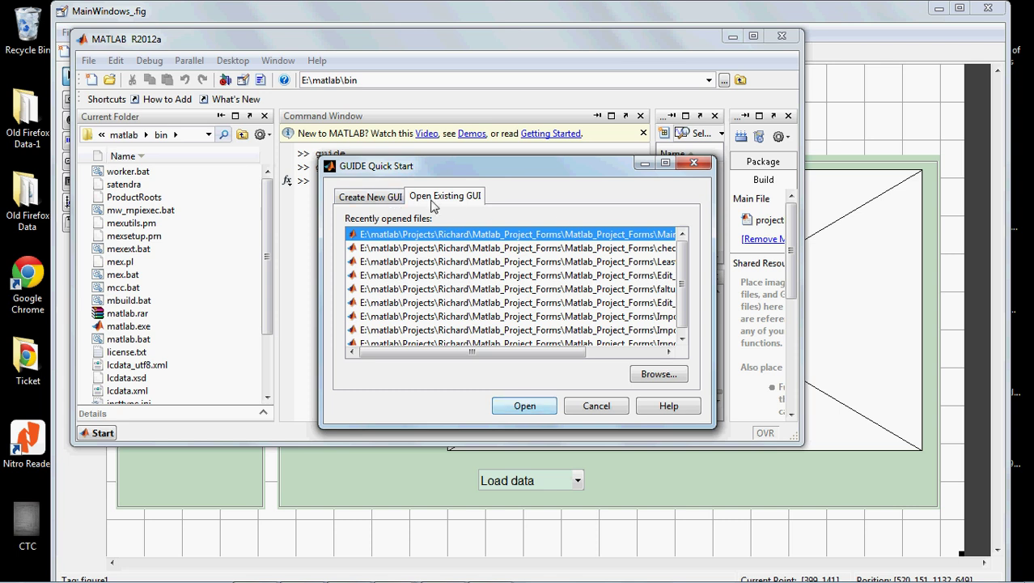
click(375, 202)
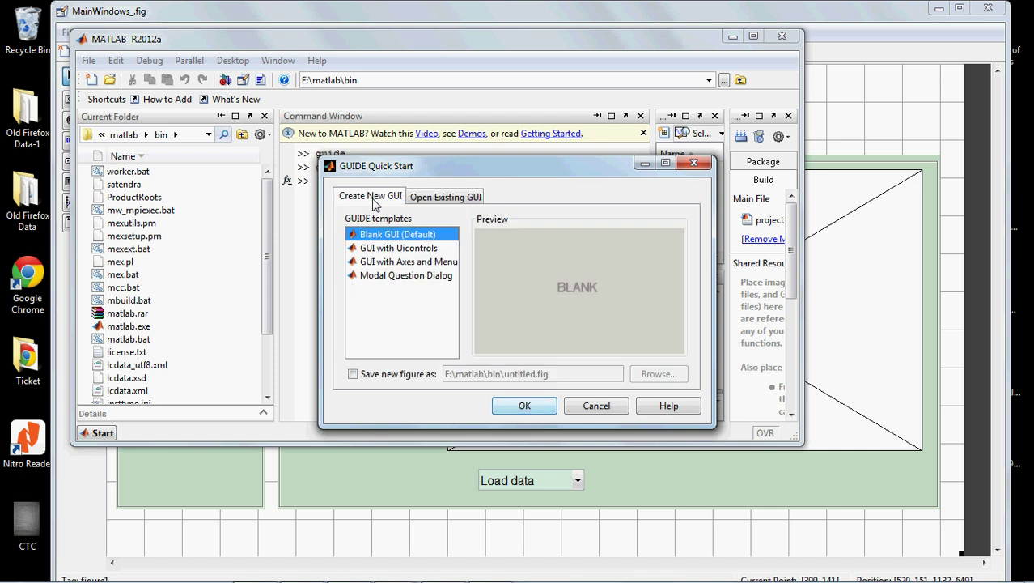
click(526, 410)
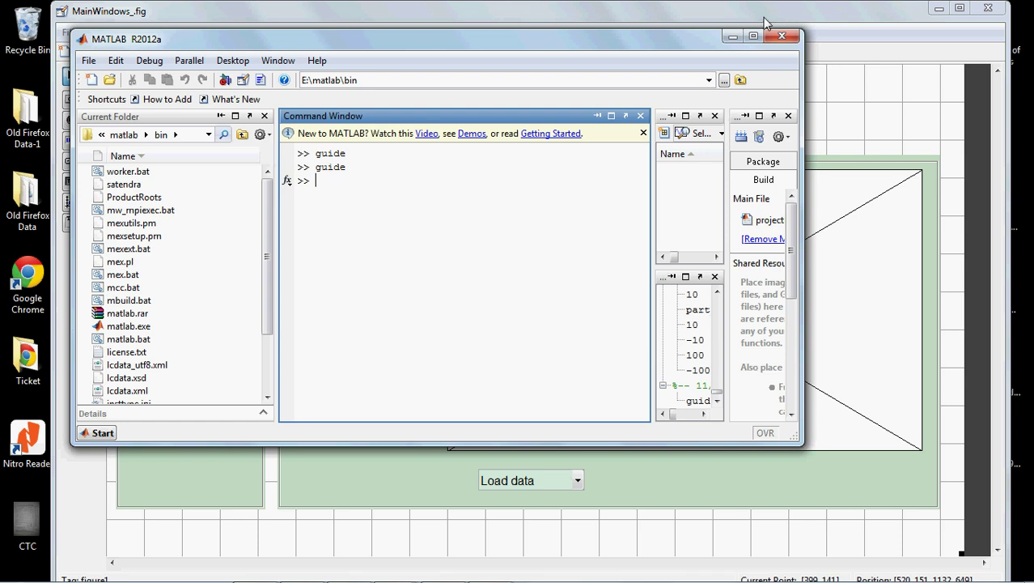
click(732, 37)
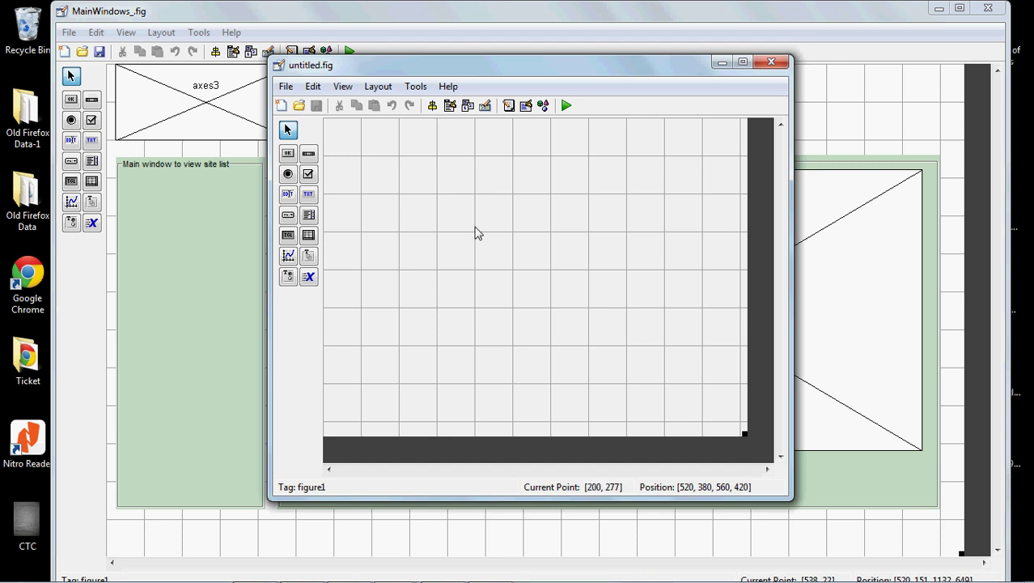
In the Menu Editor, add a new top-level menu and relabel Untitled 1 as File
click(416, 86)
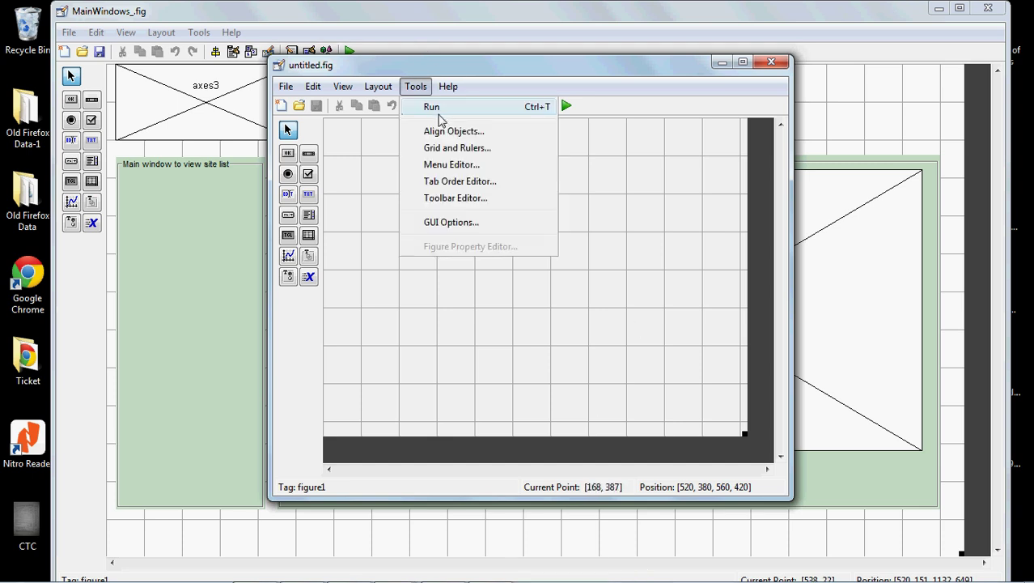
click(467, 166)
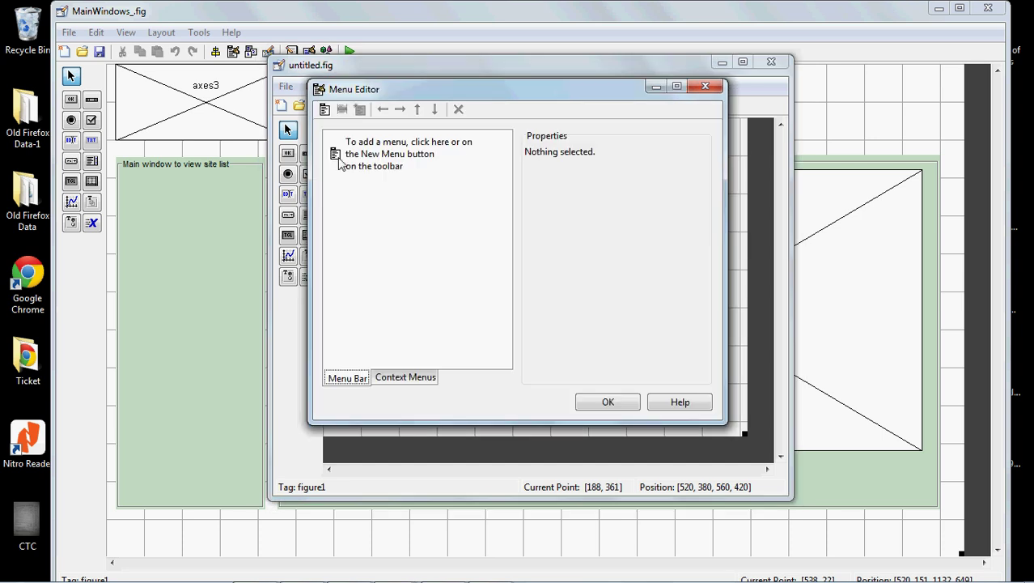
click(339, 164)
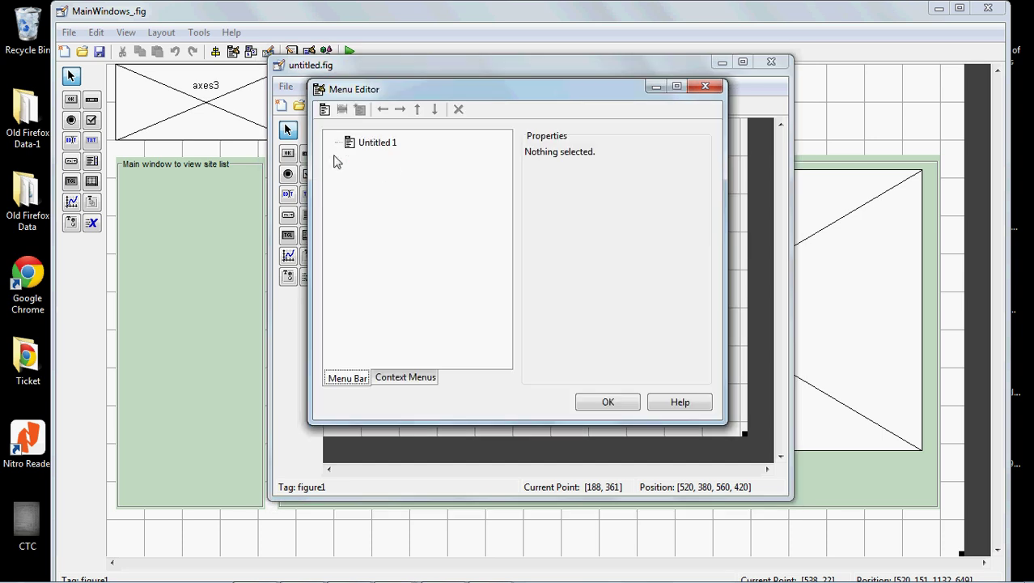
click(378, 146)
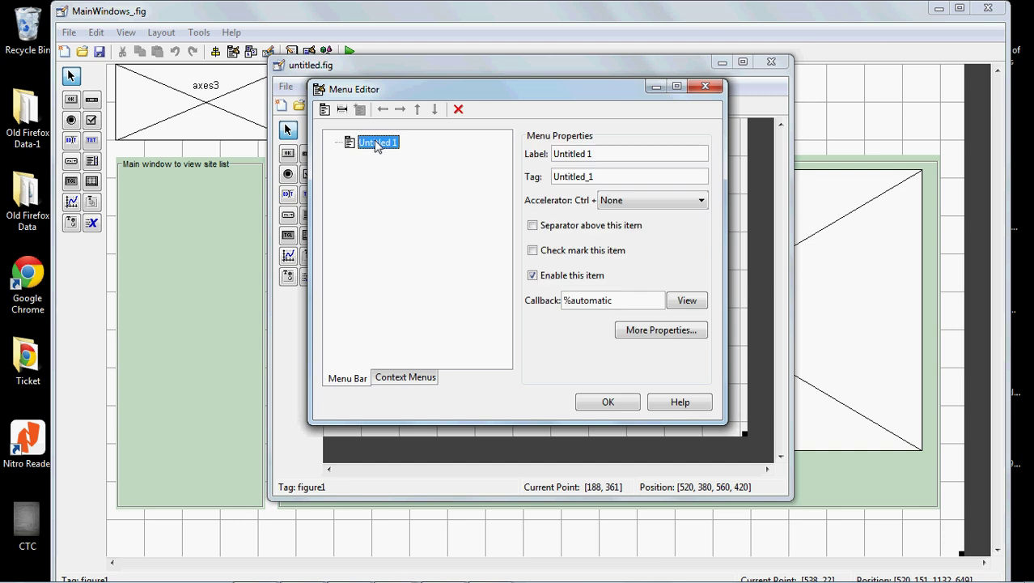
click(612, 153)
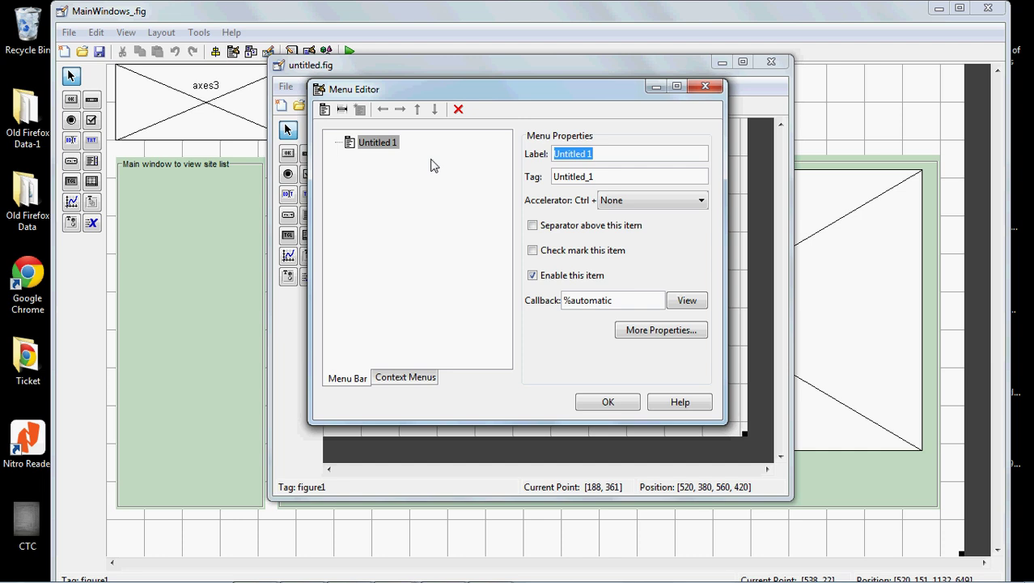
text(File)
click(386, 208)
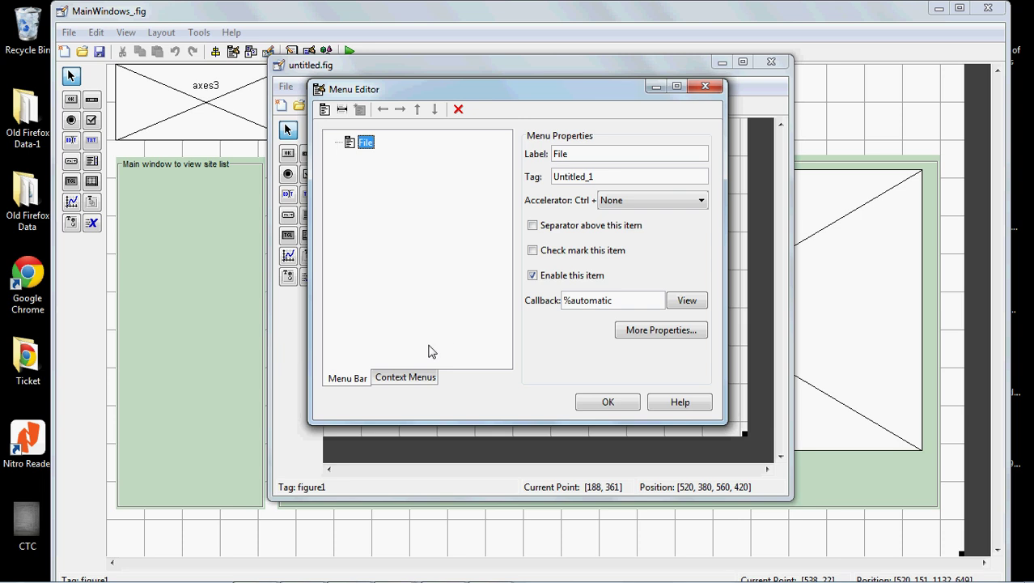
Under File, add item Untitled 3 with sub-item Untitled 4, then a second item Untitled 5
key(ctrl+i)
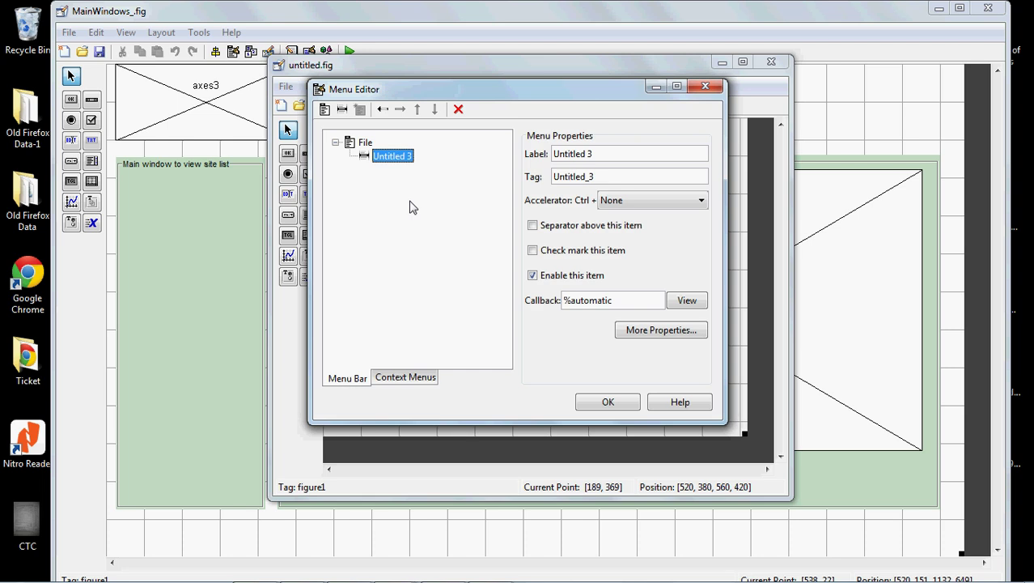
click(343, 110)
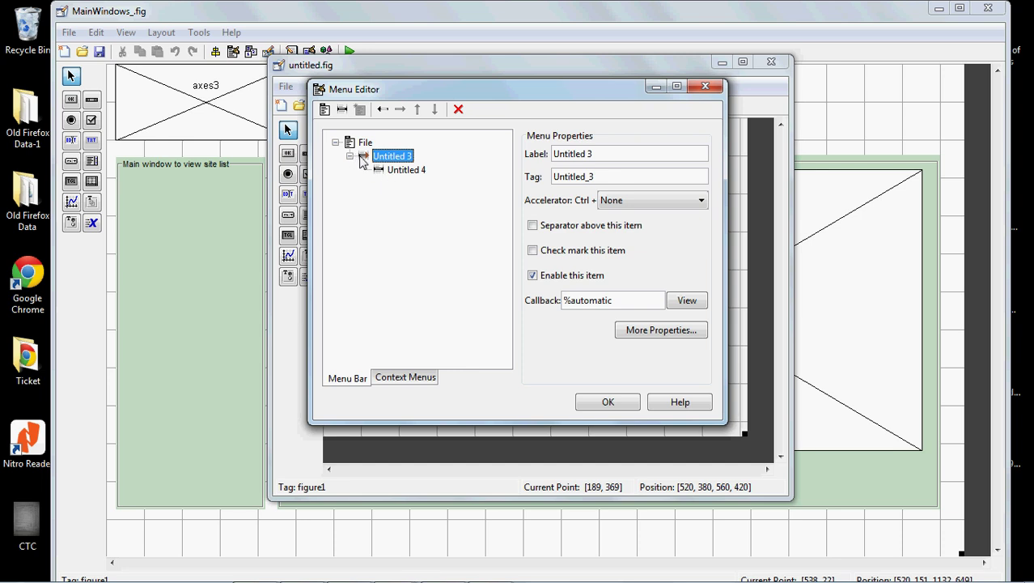
click(360, 144)
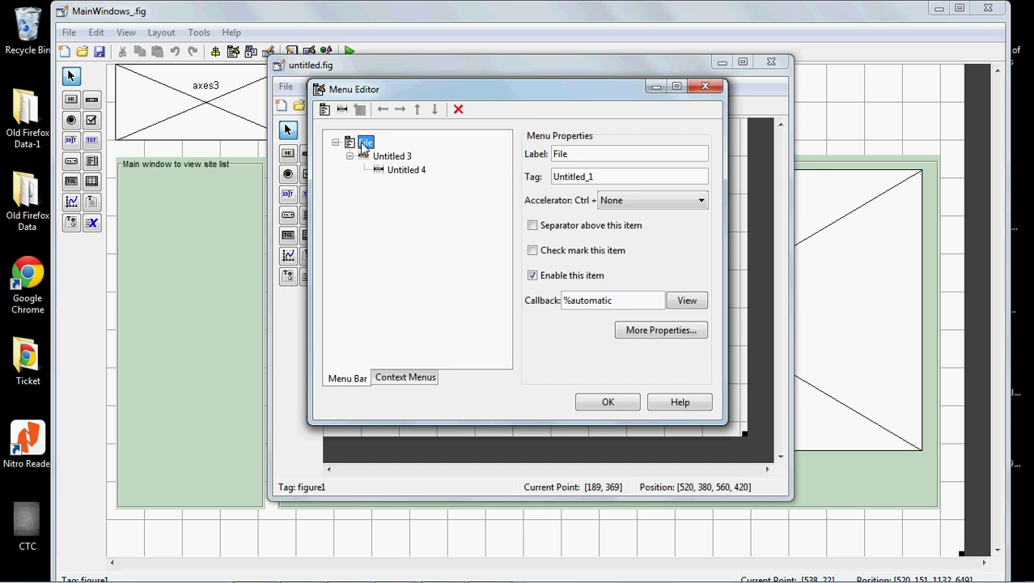
click(341, 109)
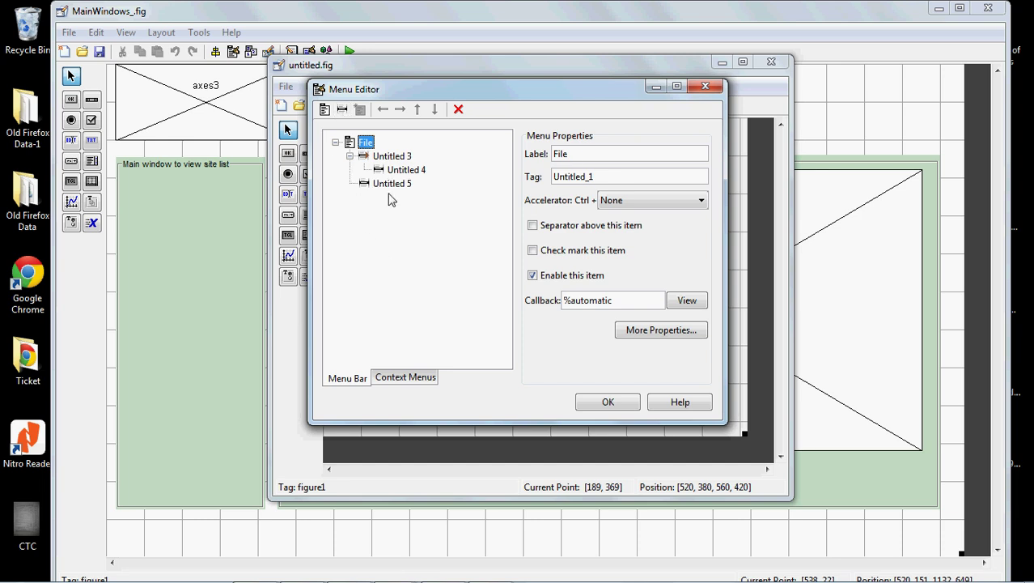
click(607, 155)
click(411, 156)
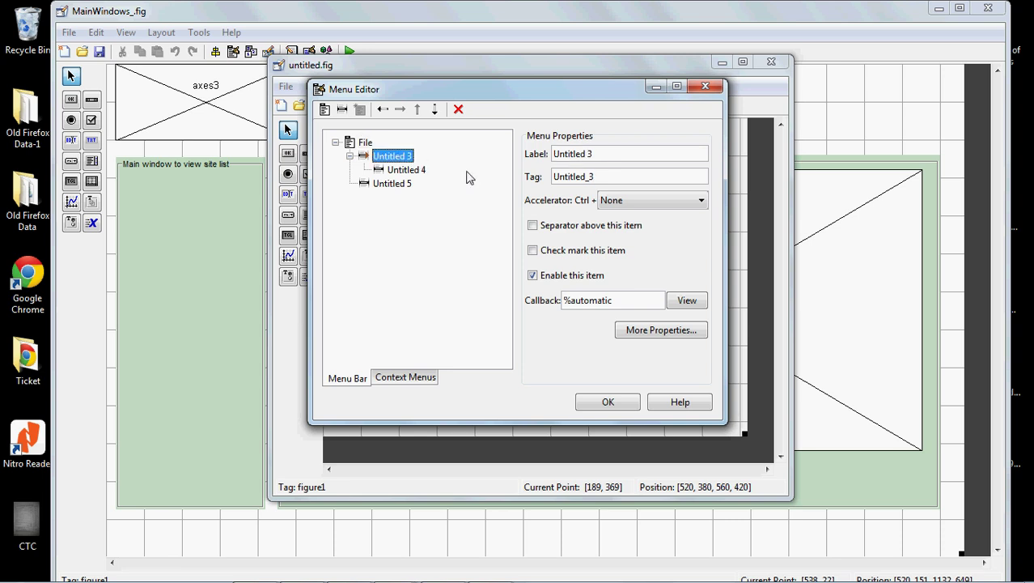
click(638, 155)
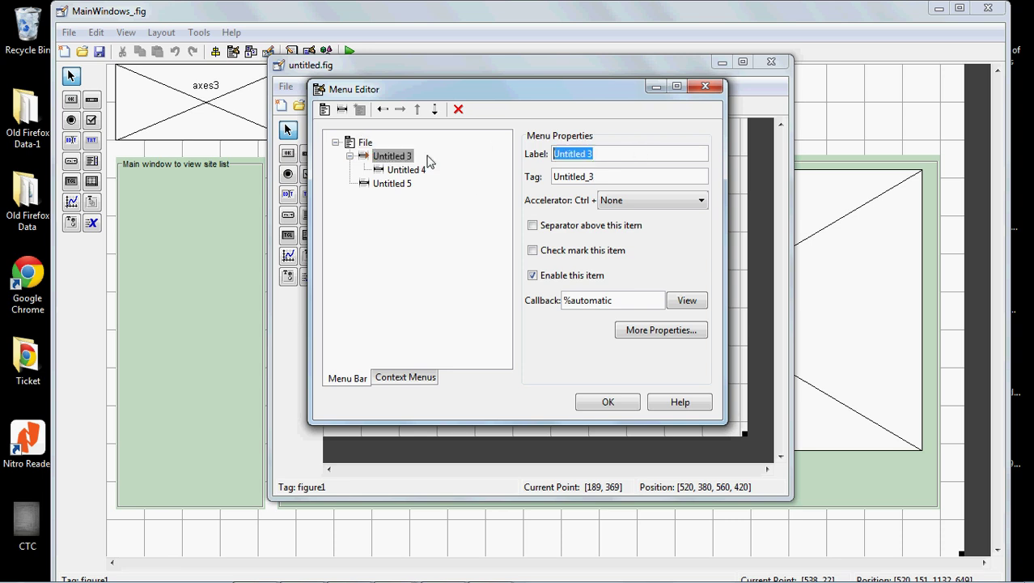
Label the File menu's items Open, Save (sub-item) and Close
text(o)
click(396, 170)
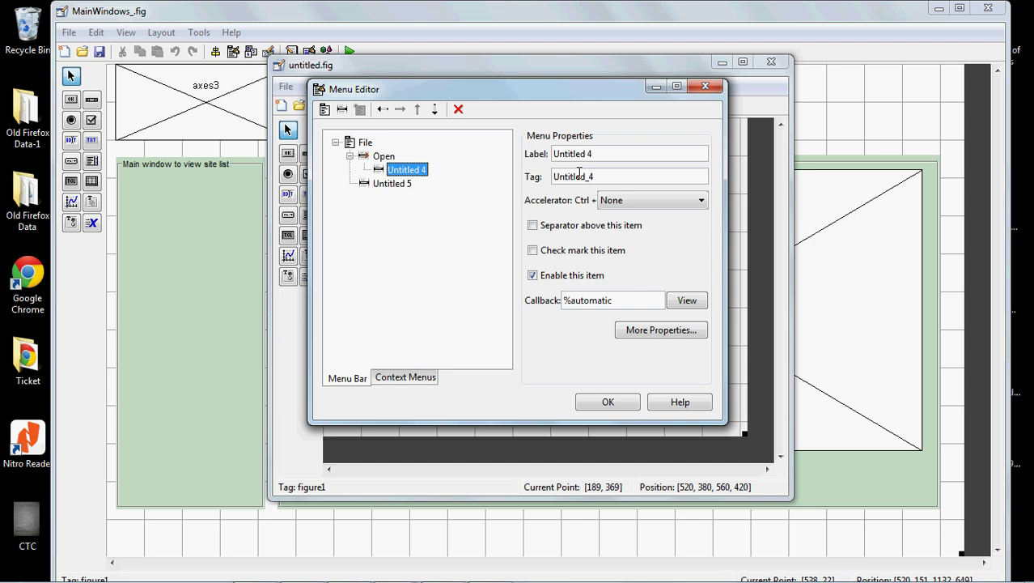
click(607, 156)
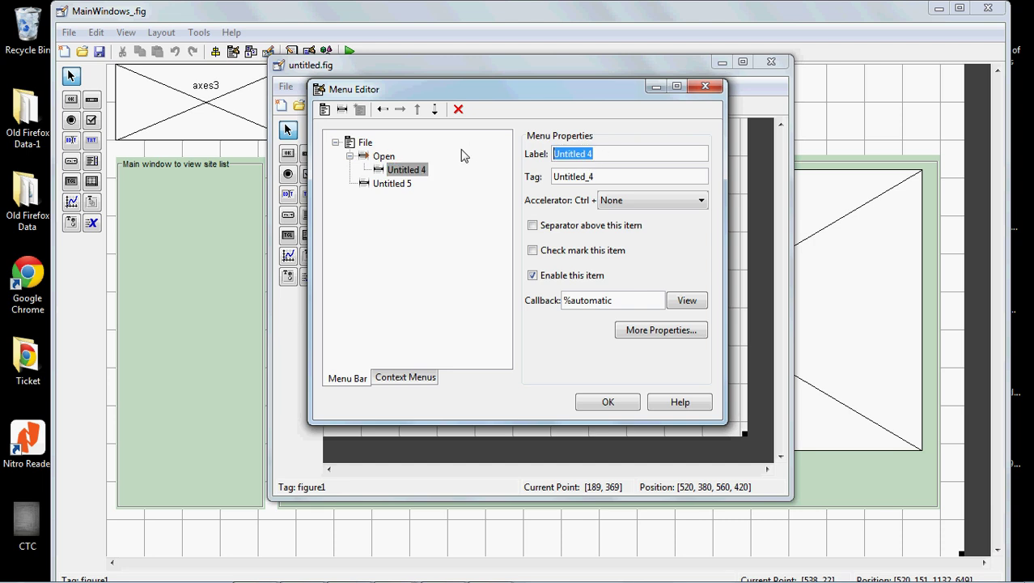
text(Save)
key(Return)
click(405, 185)
click(606, 152)
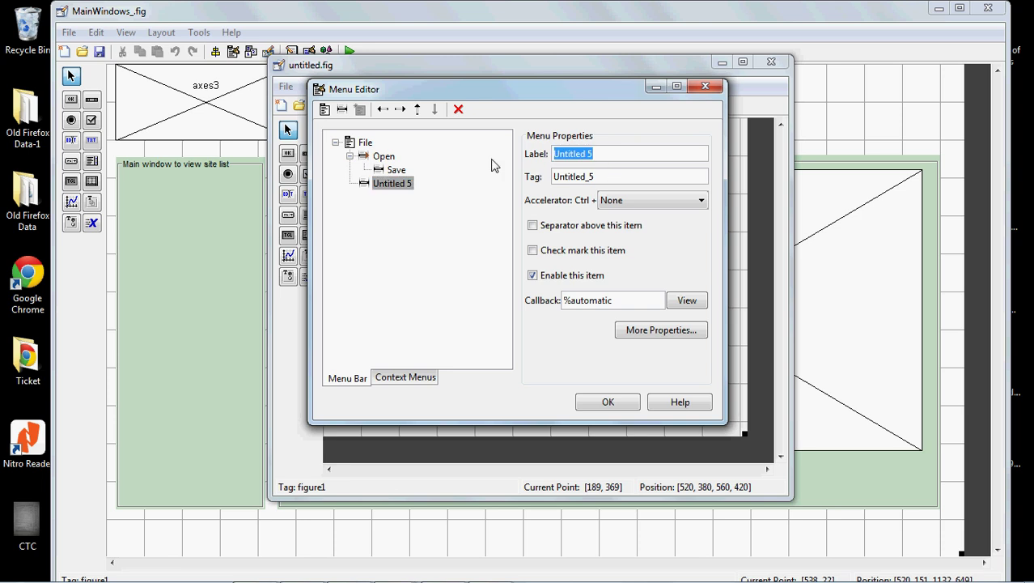
text(Close)
drag(607, 175, 555, 176)
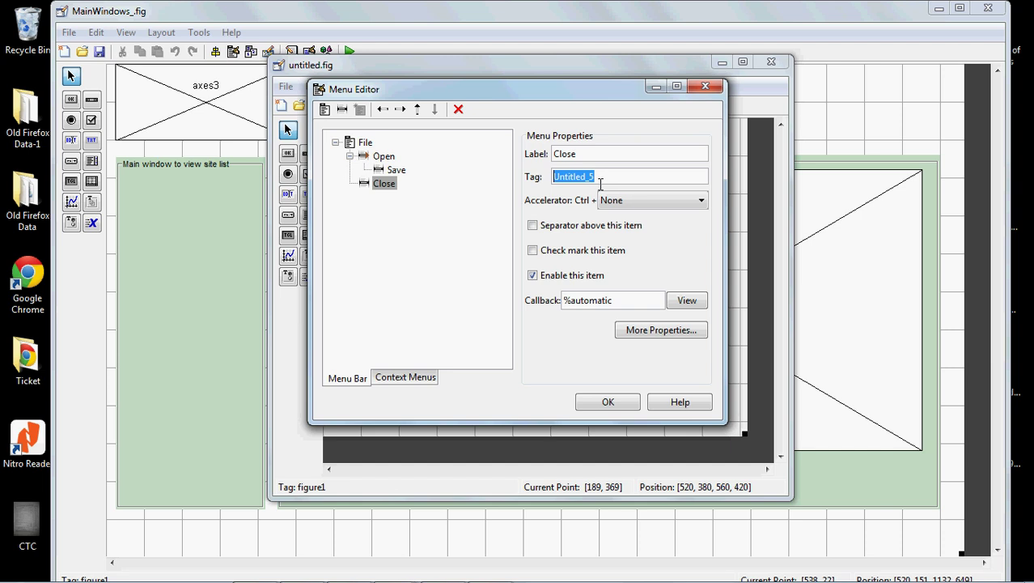
Set the Close, Save and Open items' tags to match their names, then close the Menu Editor with OK
text(Close)
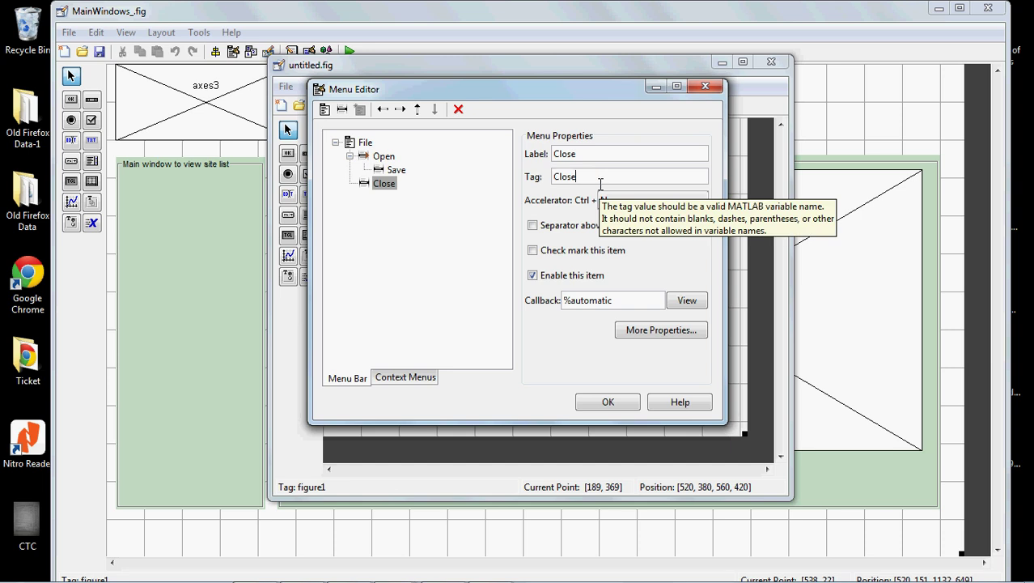
click(388, 172)
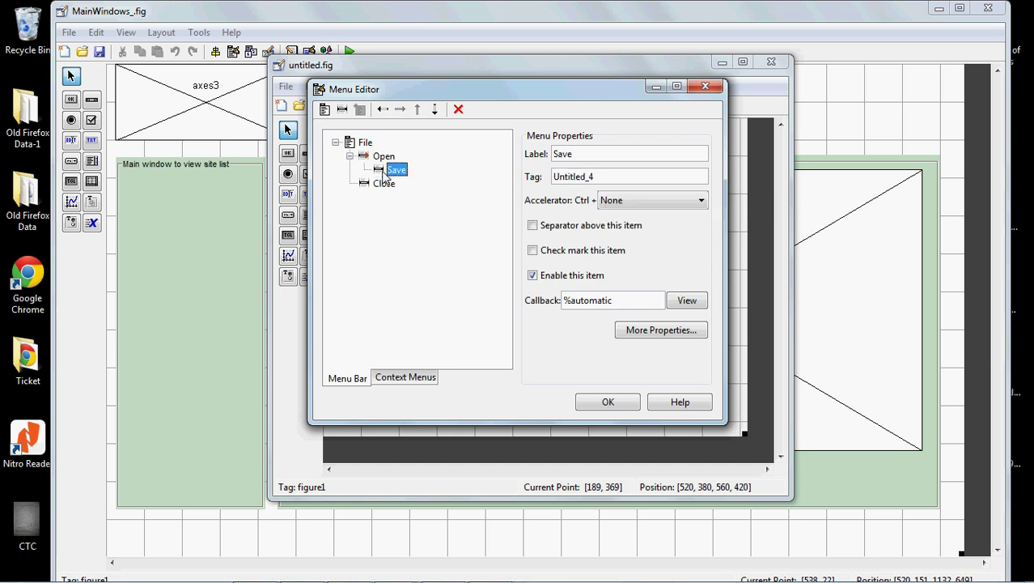
double_click(597, 176)
text(Save)
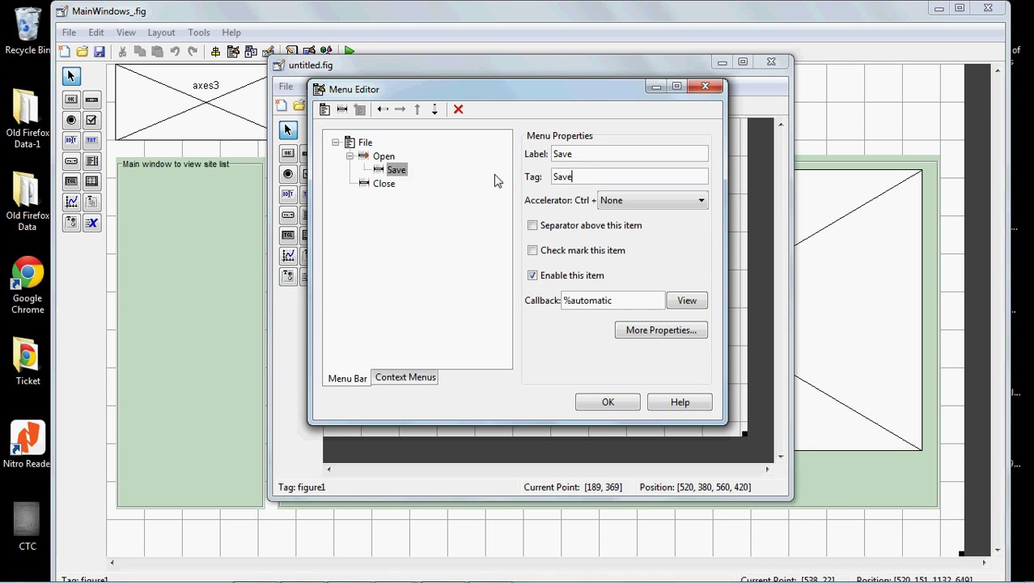
click(384, 156)
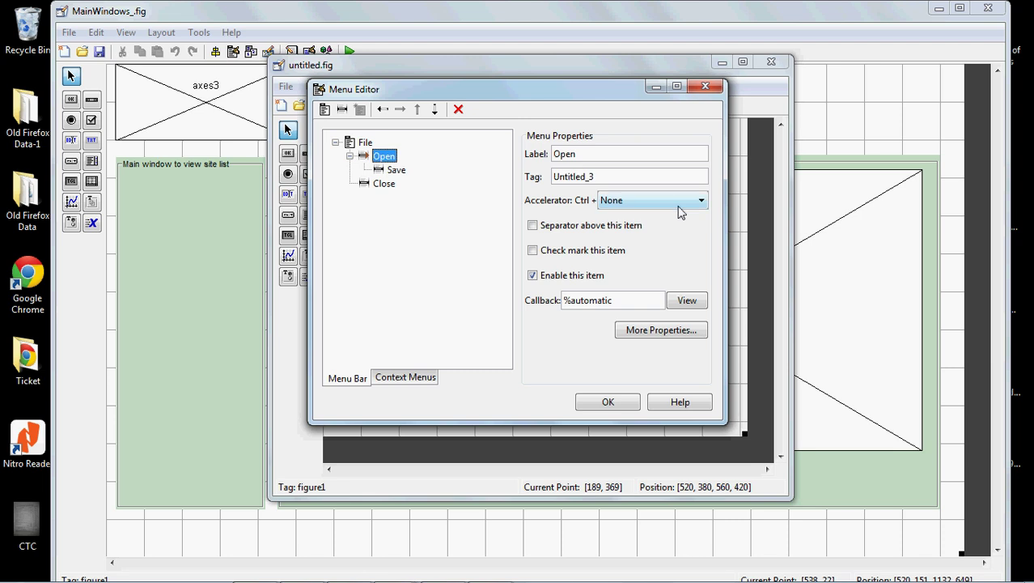
click(611, 175)
key(ctrl+a)
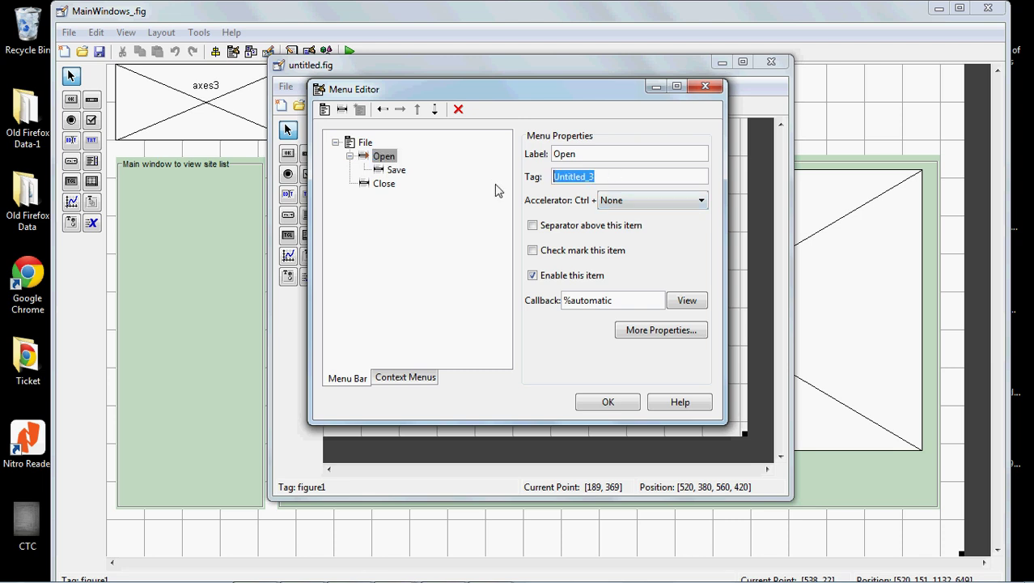
text(Open)
click(630, 395)
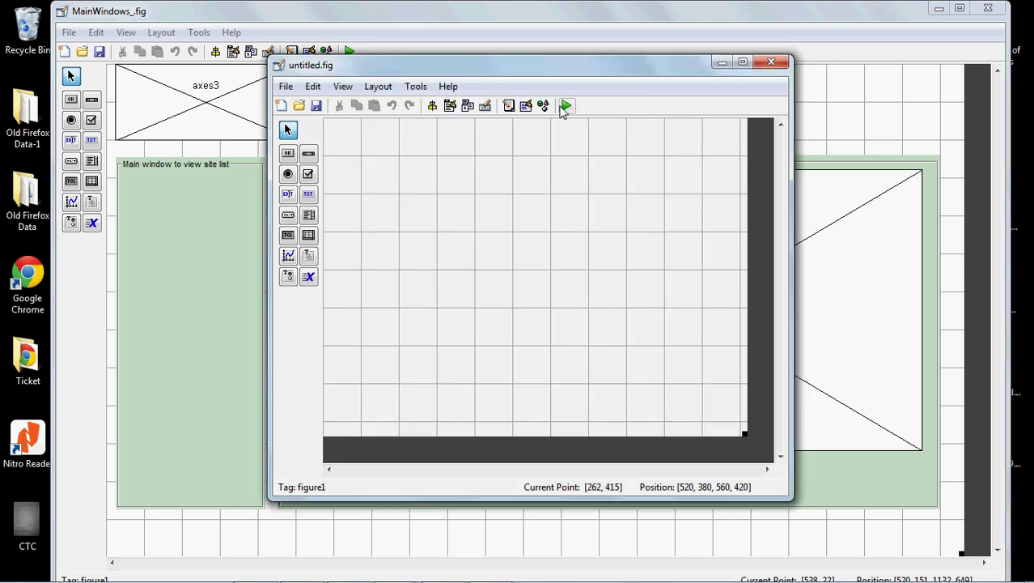
Save the new figure as Lab in the matlab\GUI folder
click(561, 106)
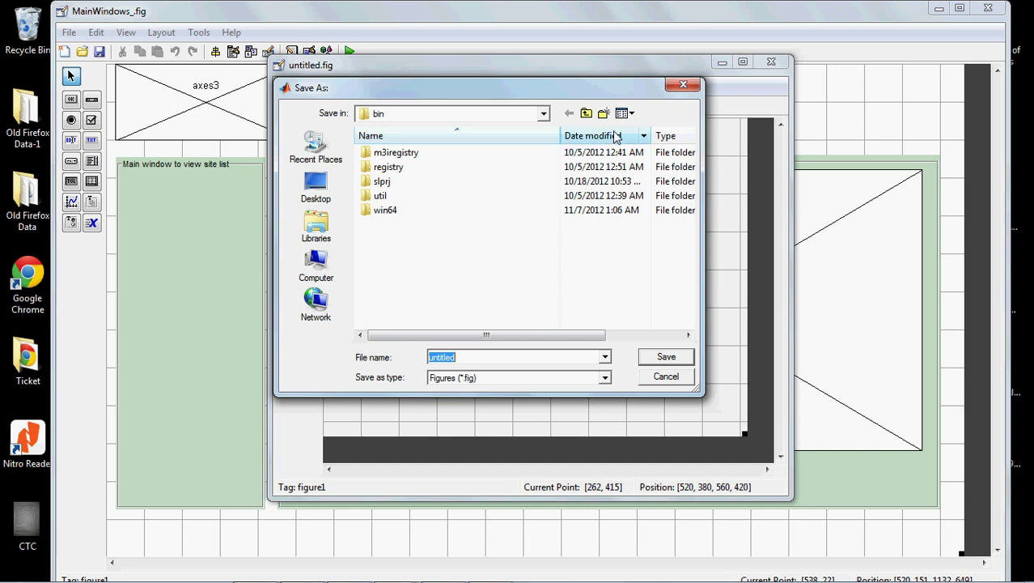
click(589, 114)
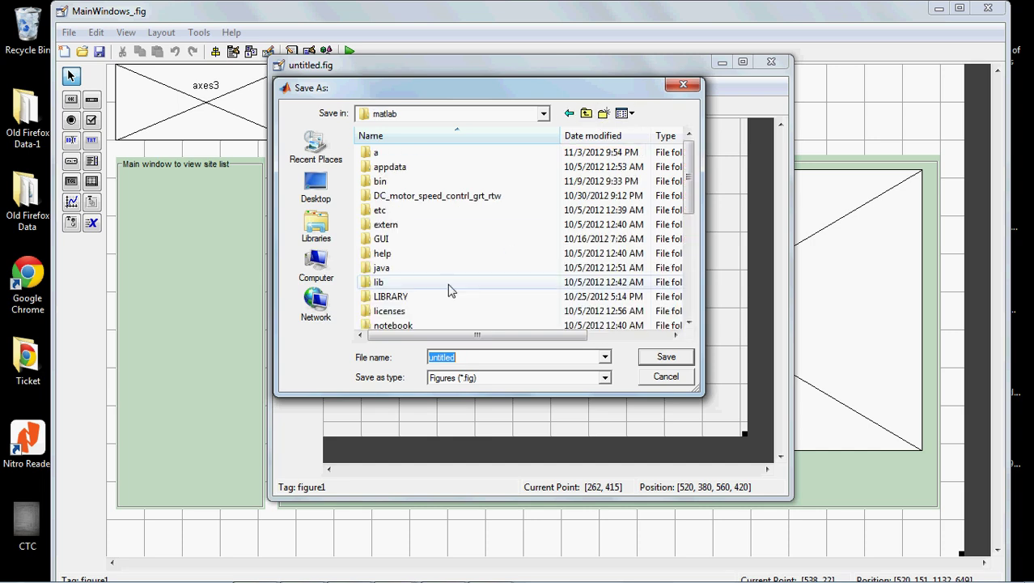
click(446, 311)
double_click(446, 311)
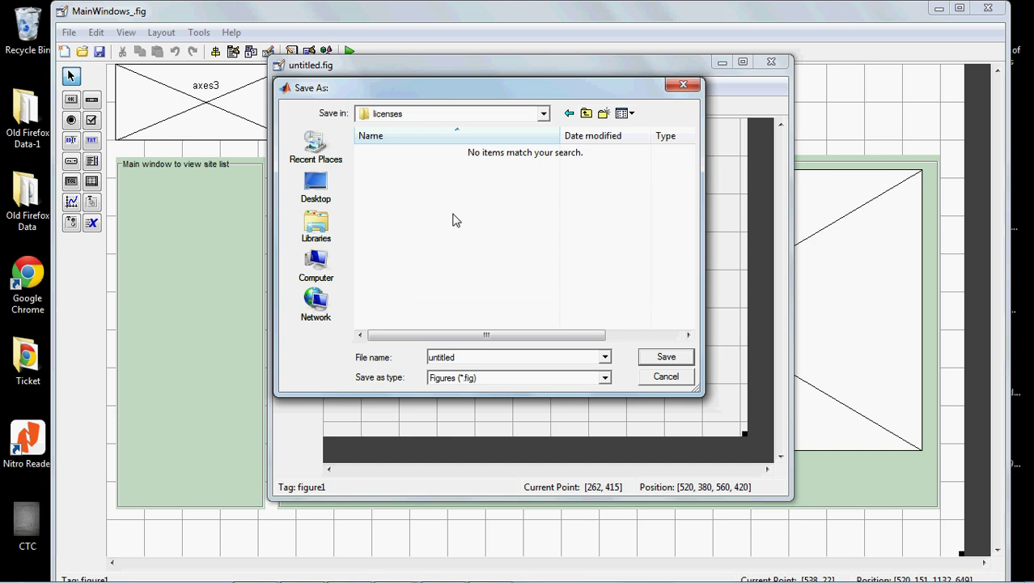
key(BackSpace)
click(452, 241)
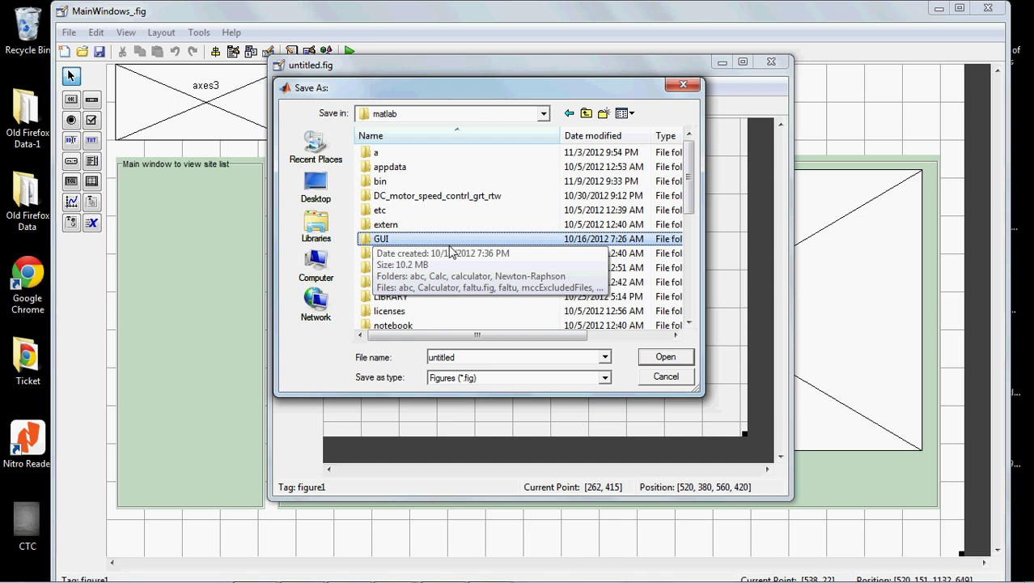
double_click(450, 239)
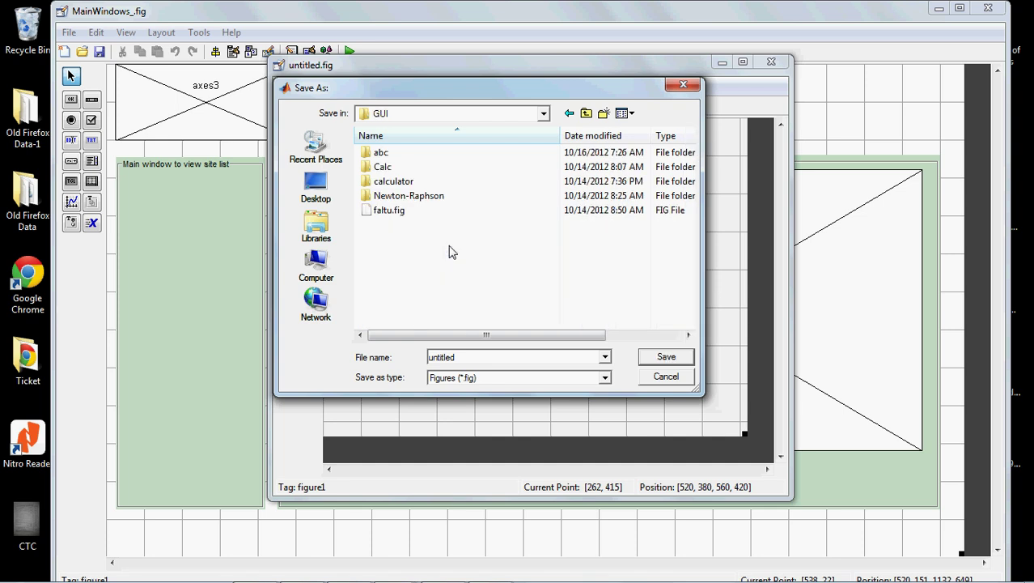
click(546, 357)
text(Lab)
click(660, 361)
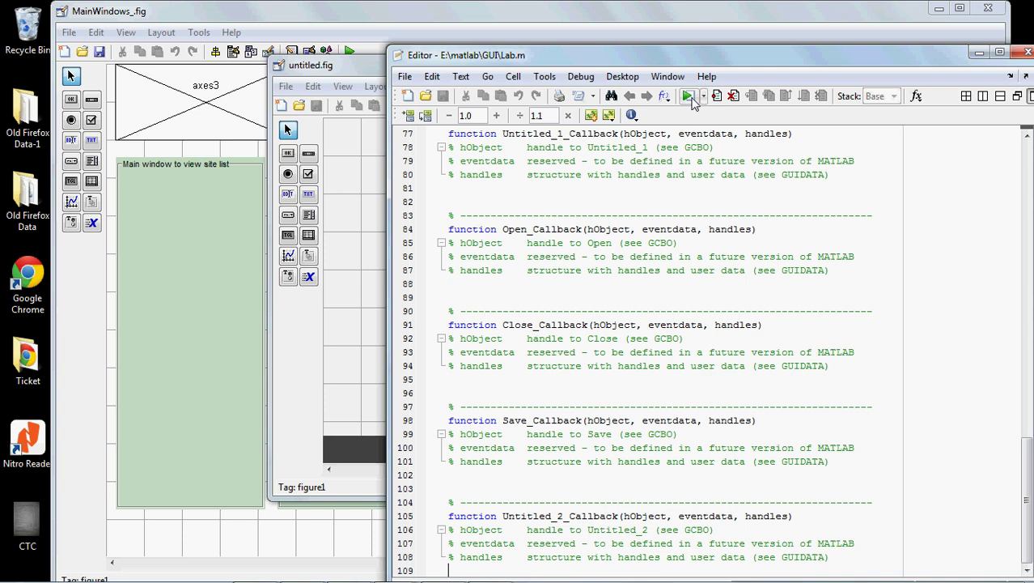
Run the Lab figure, adding its folder to the MATLAB path
click(689, 96)
click(525, 331)
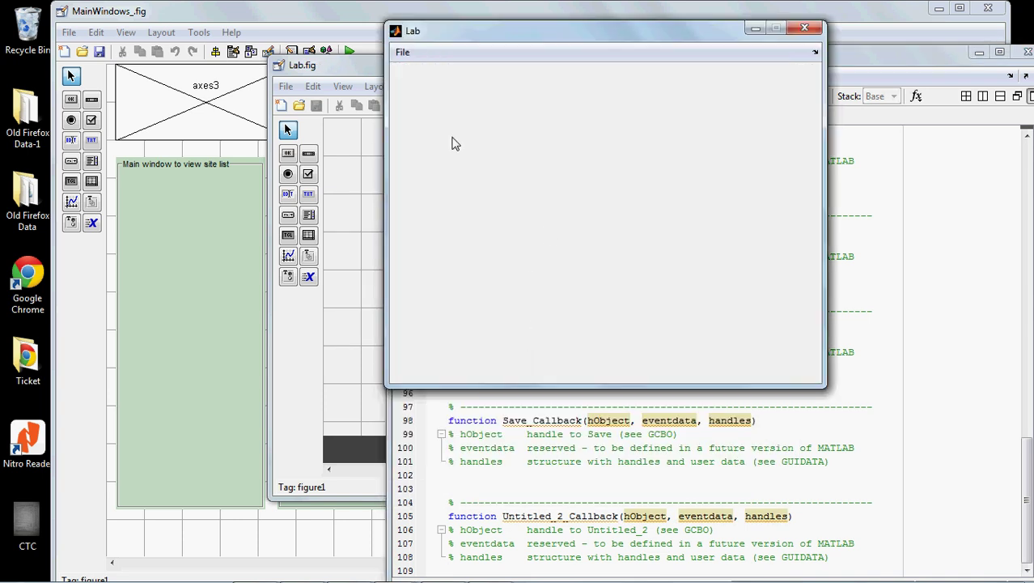
Add new top-level menus after File and label the first two Edit and Propogate
click(404, 51)
mouse_move(430, 74)
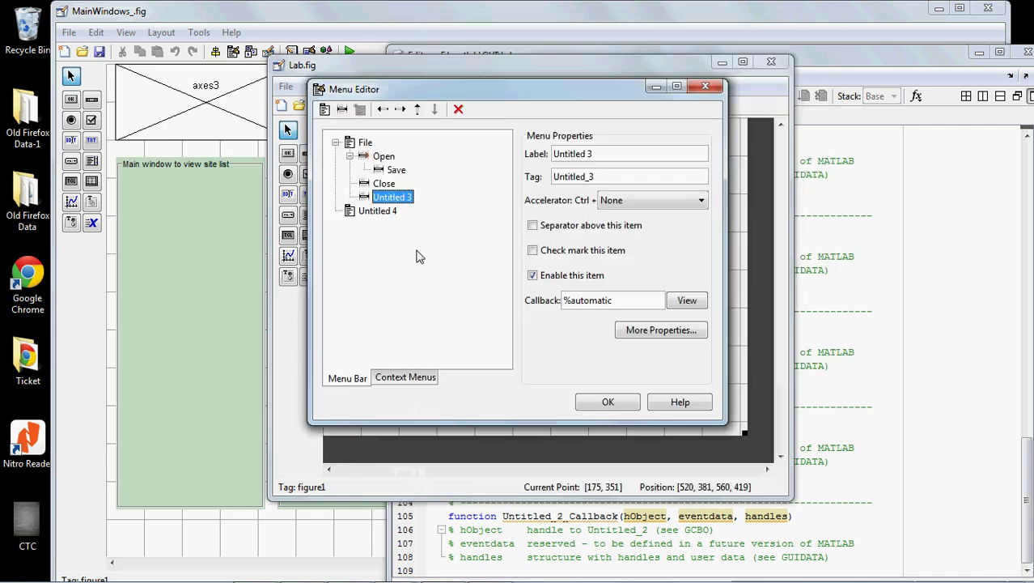
click(324, 110)
click(324, 110)
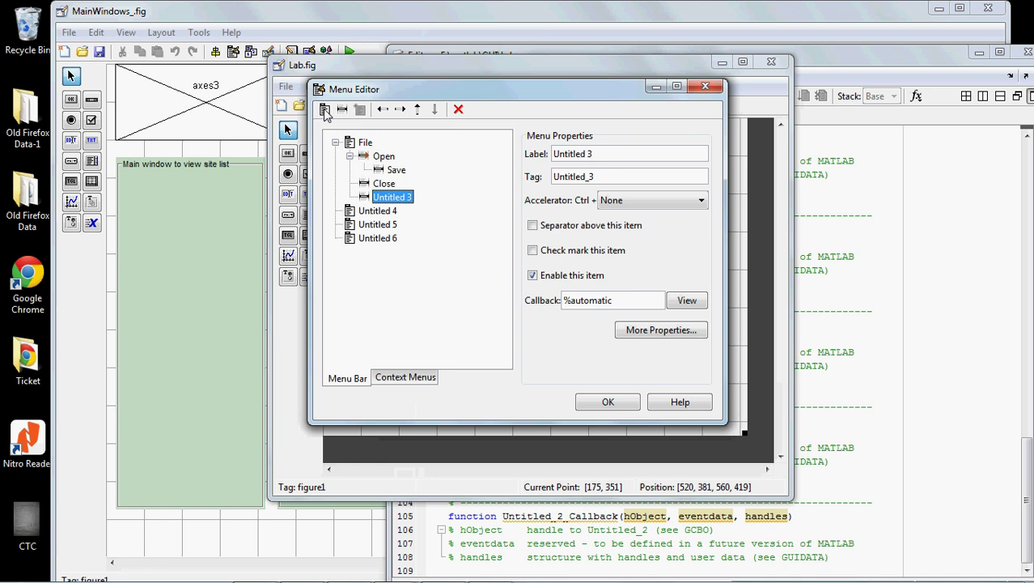
click(387, 214)
click(612, 153)
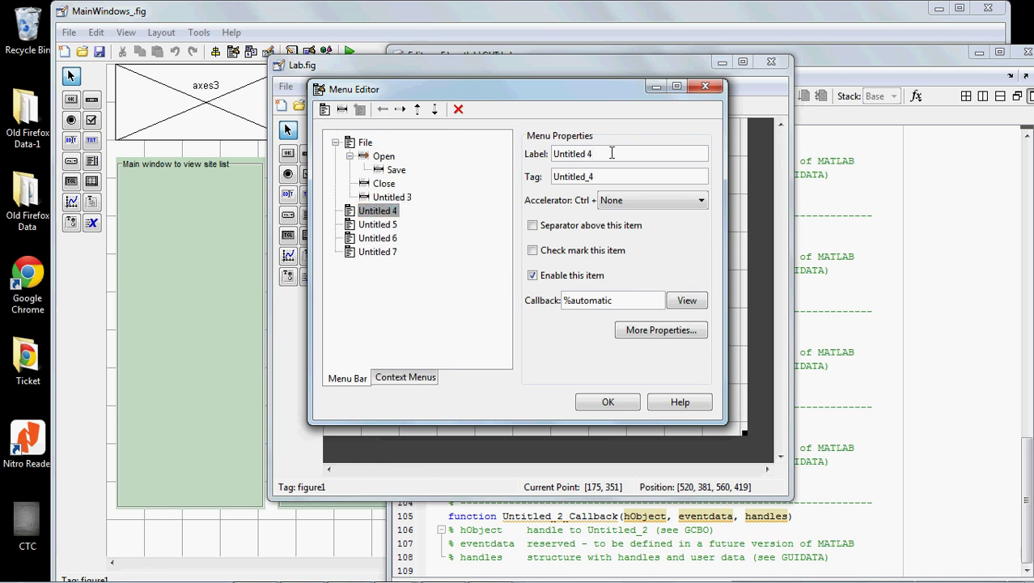
key(ctrl+a)
key(BackSpace)
text(Edi)
text(t)
click(402, 224)
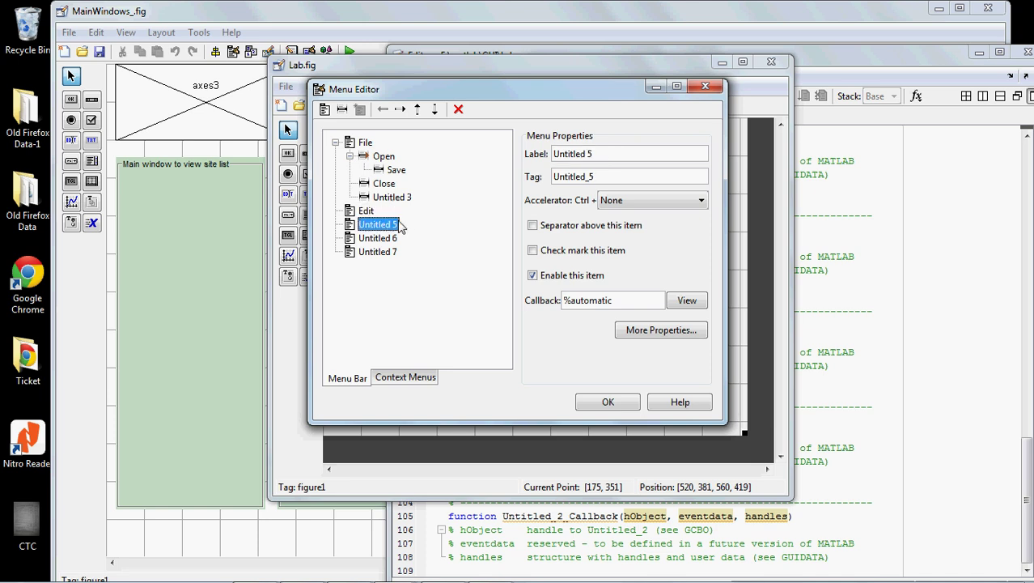
click(591, 155)
key(ctrl+a)
key(BackSpace)
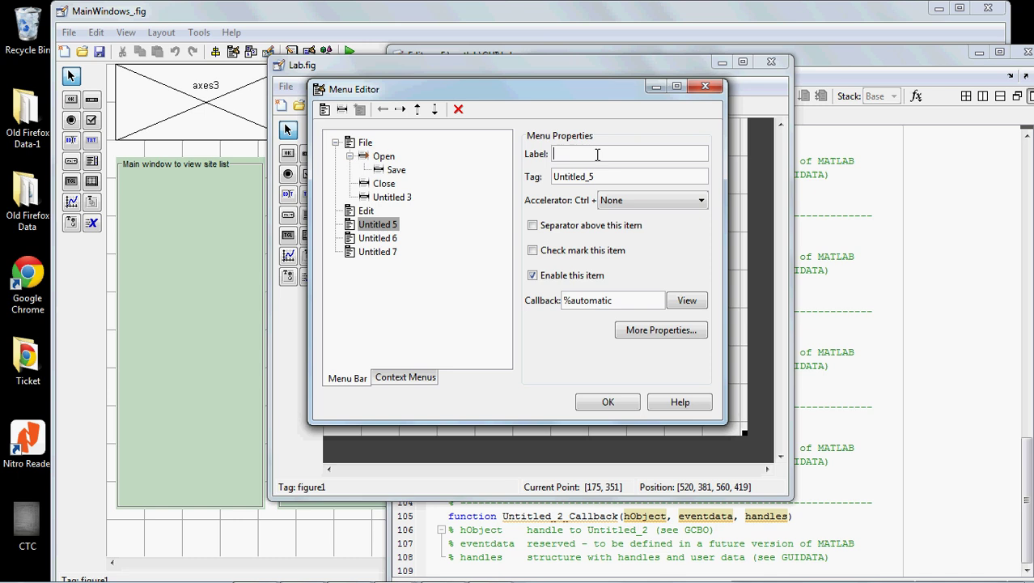
text(Pro)
text(poga)
text(te)
Label the remaining new menus NR and RK and apply the Menu Editor changes
click(398, 237)
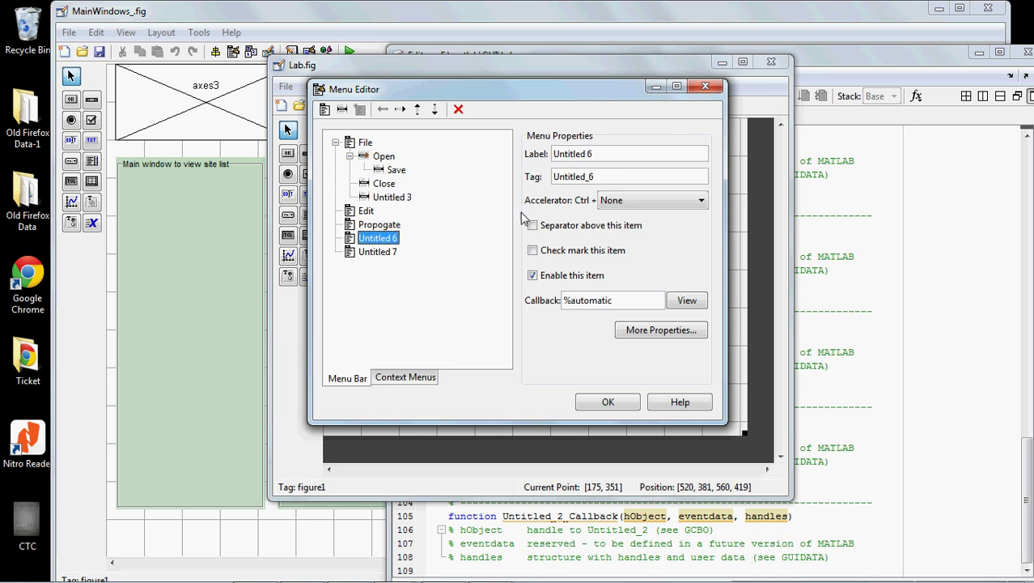
triple_click(577, 159)
text(N)
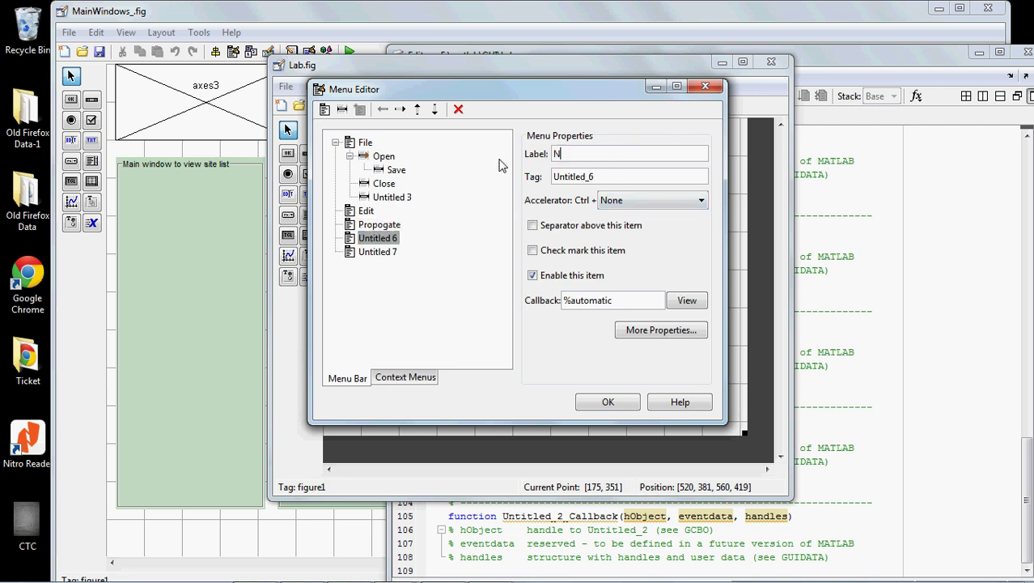
text(R)
key(Return)
click(380, 255)
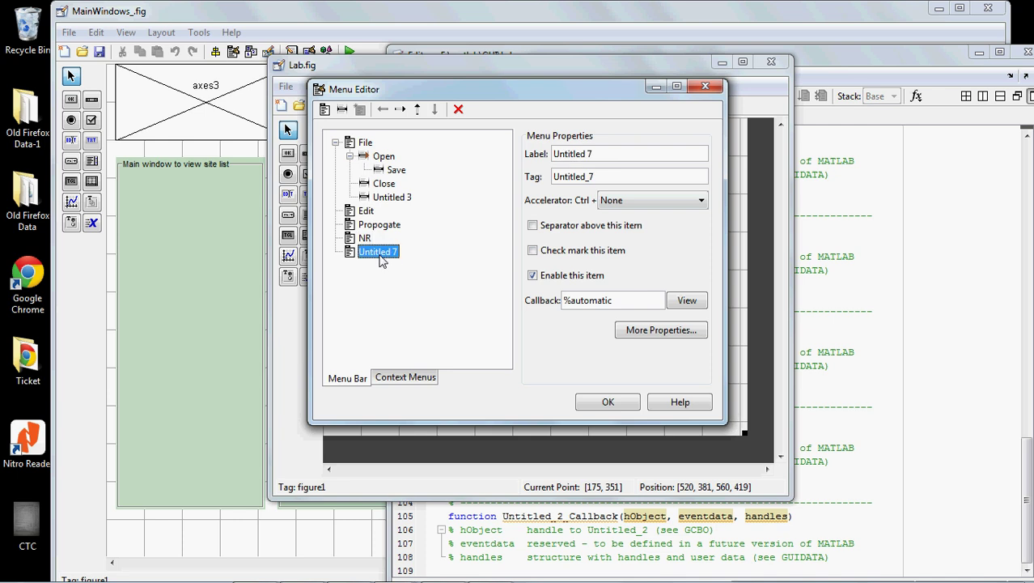
click(609, 154)
key(ctrl+a)
key(BackSpace)
text(RK)
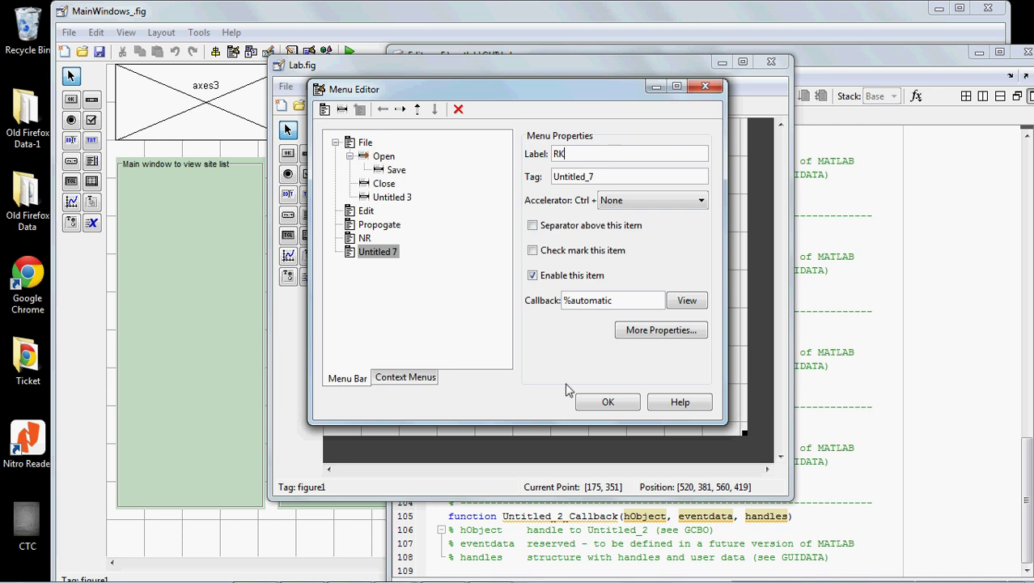
click(587, 399)
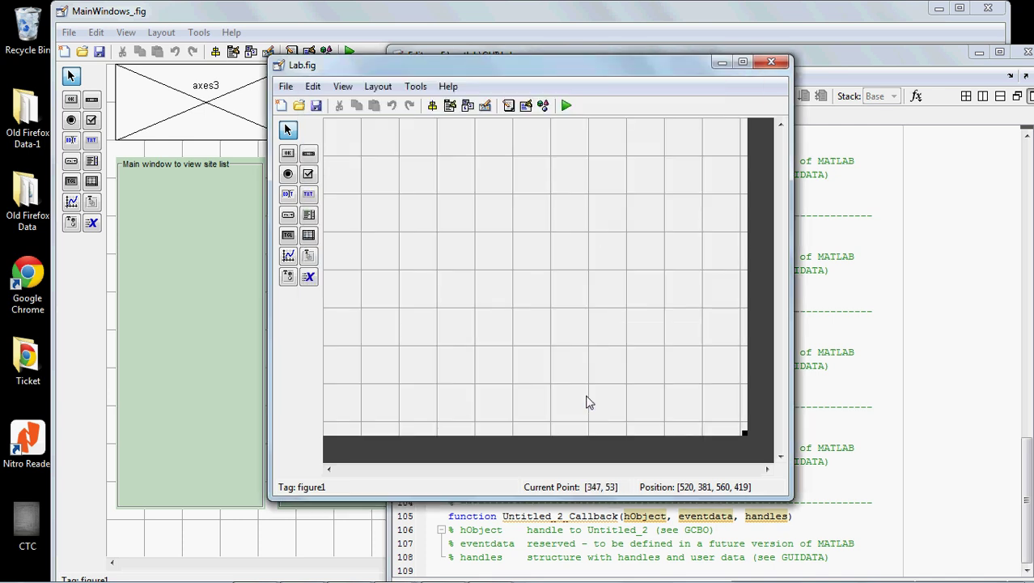
Run Lab to check its File, Edit, Propogate, NR and RK menus. Close it and switch back to MainWindows
click(566, 105)
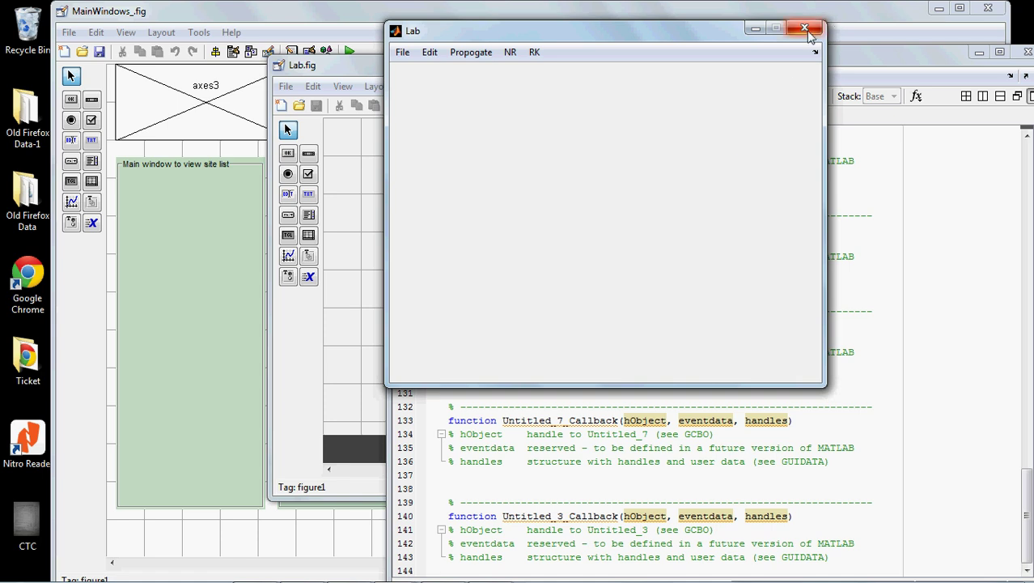
click(809, 30)
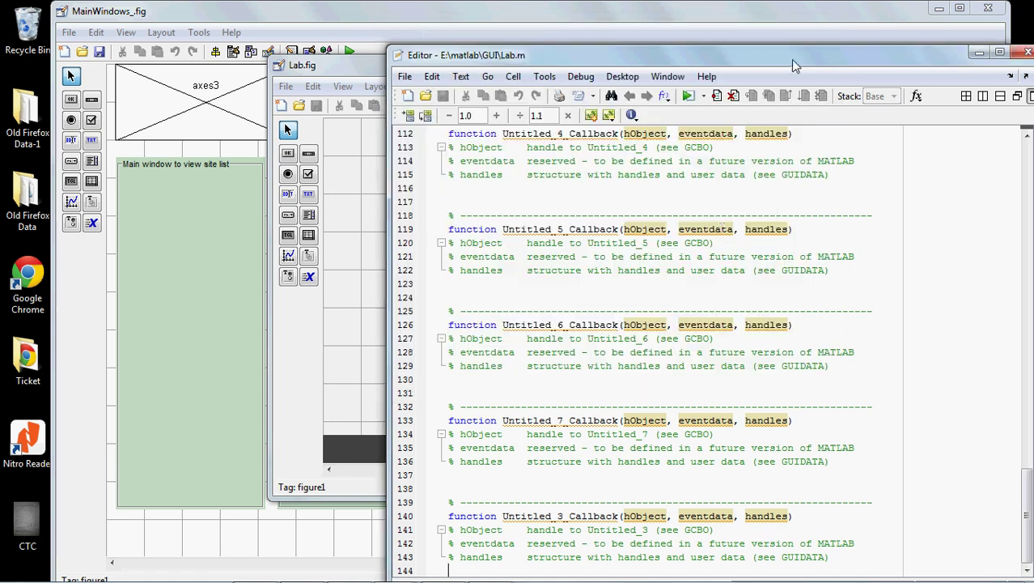
click(373, 256)
click(212, 208)
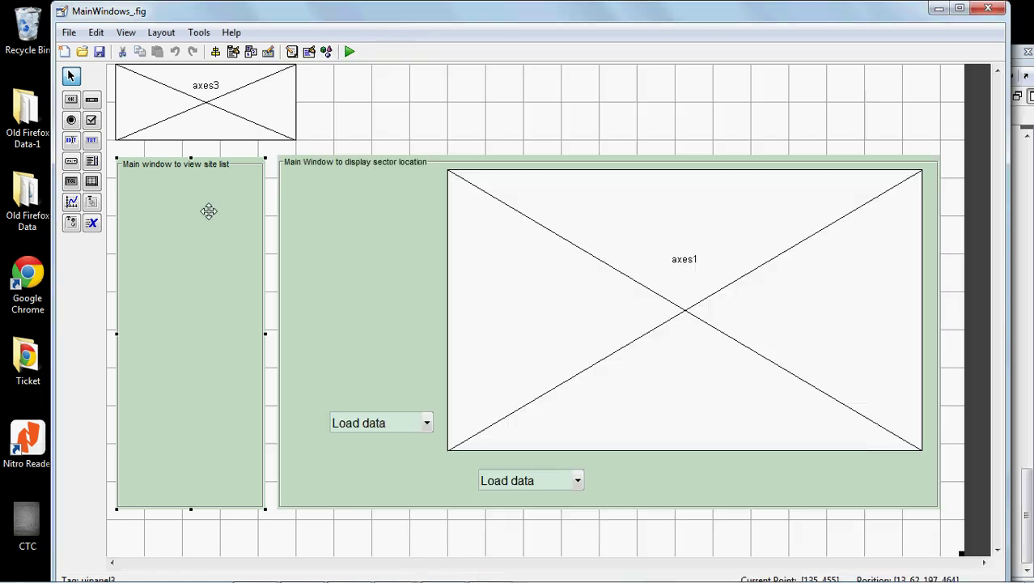